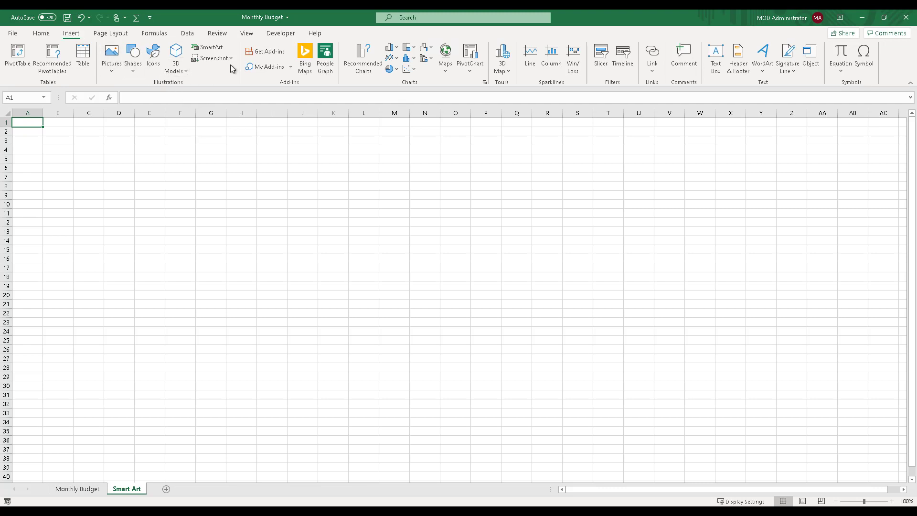
Step: Insert a Circle Accent Timeline SmartArt graphic from the Process category into the Smart Art sheet
left_click(210, 47)
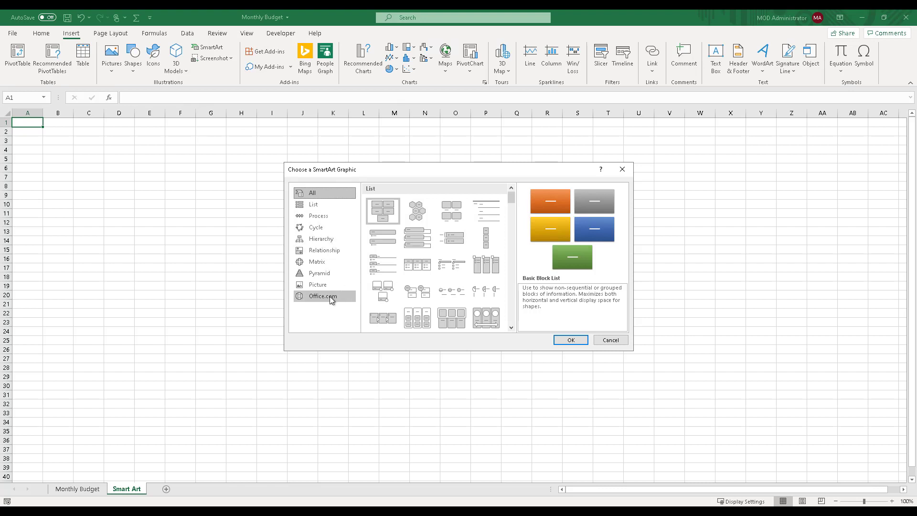
scroll(511, 230, "down", 3)
scroll(512, 234, "down", 3)
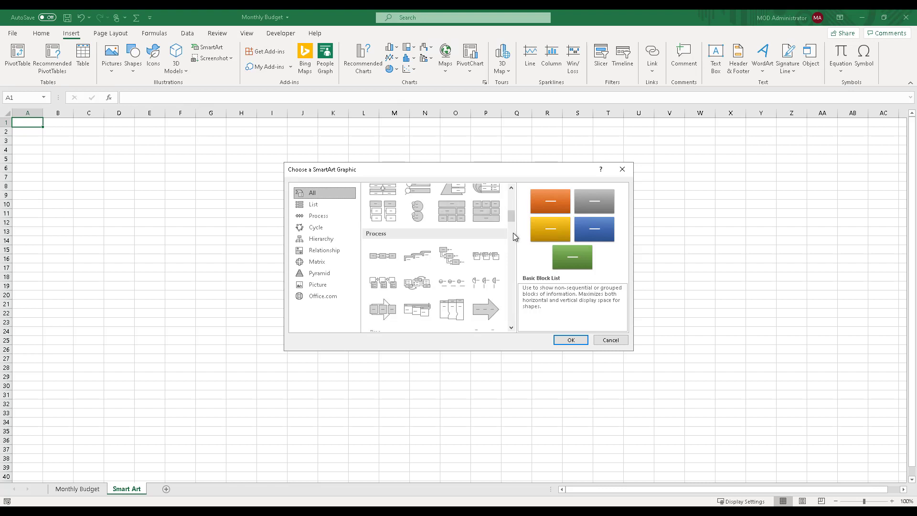
scroll(515, 242, "up", 3)
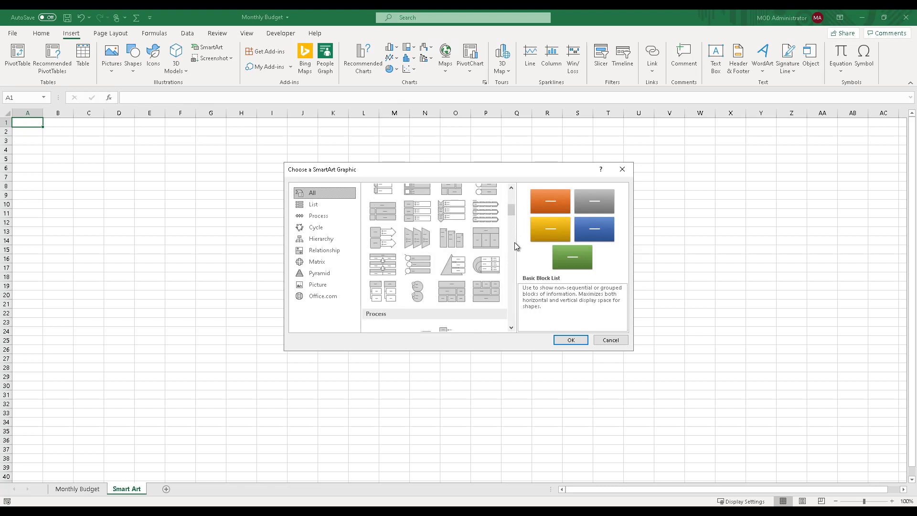
scroll(514, 243, "up", 1)
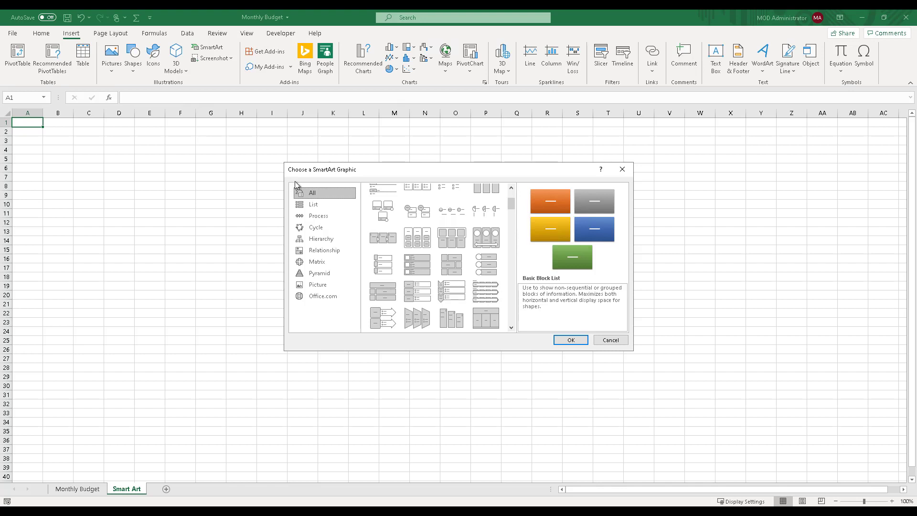
left_click(321, 217)
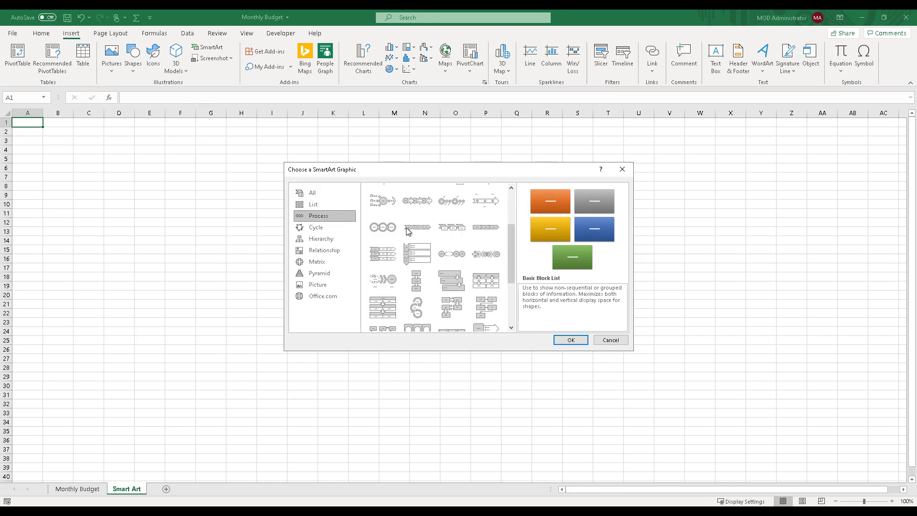
left_click(449, 204)
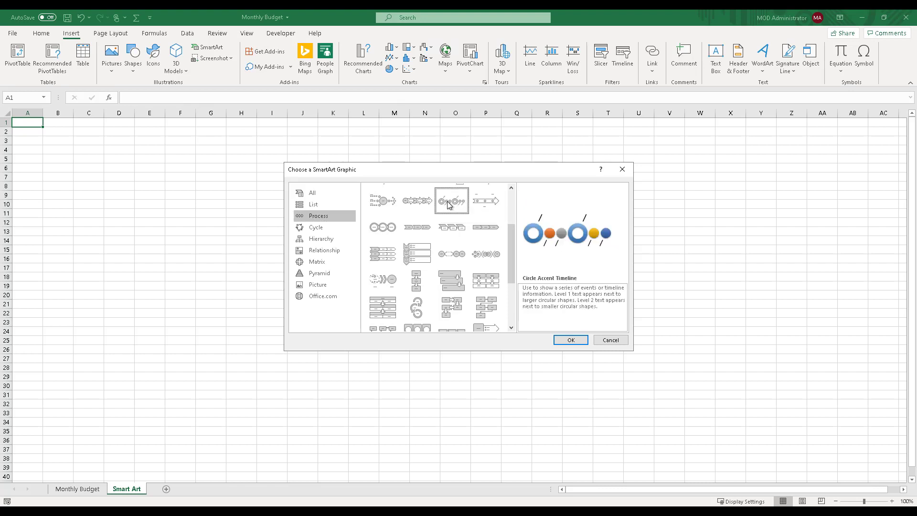
left_click(568, 341)
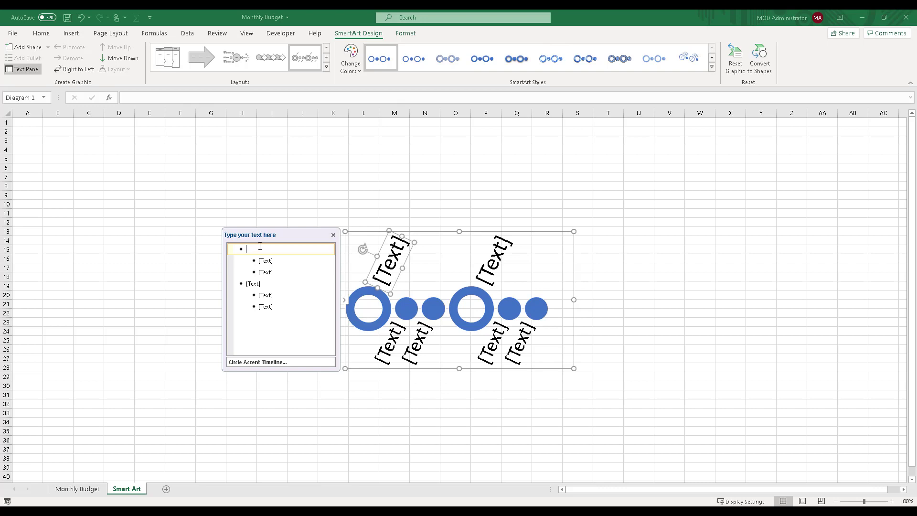
Step: Enter "Create Document" and "Send for Approval" as the timeline's two top-level entries
type("Cr")
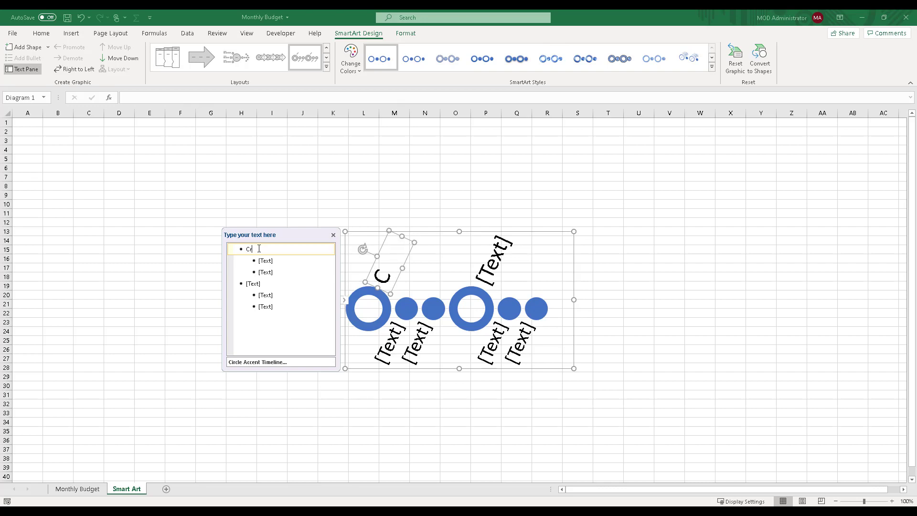
type("eate Document")
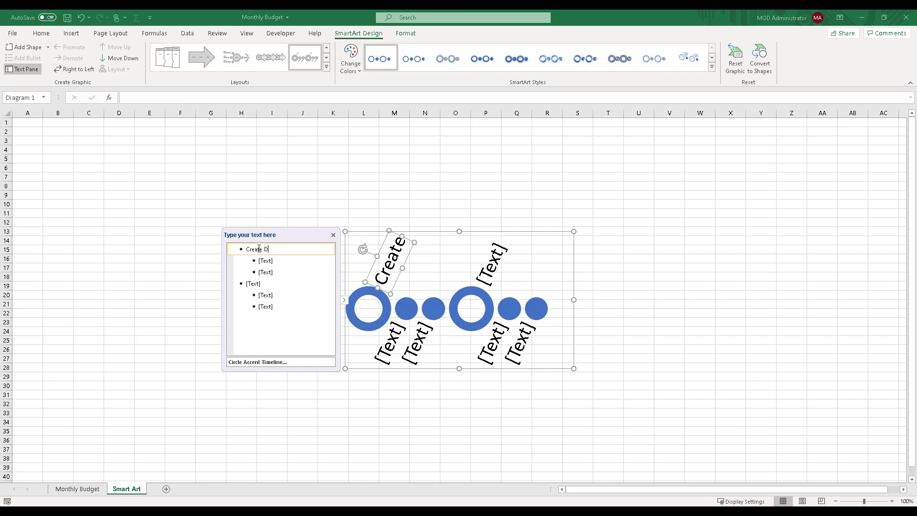
left_click(262, 283)
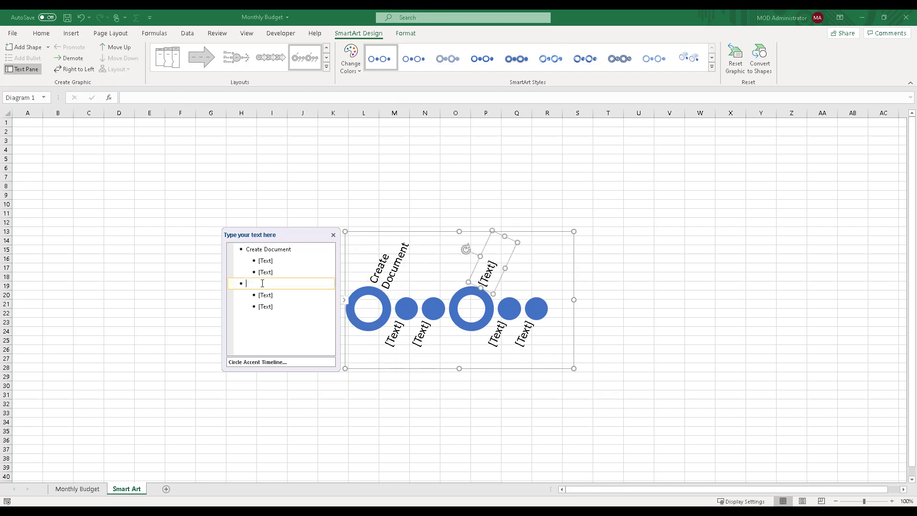
type("Send for Approval")
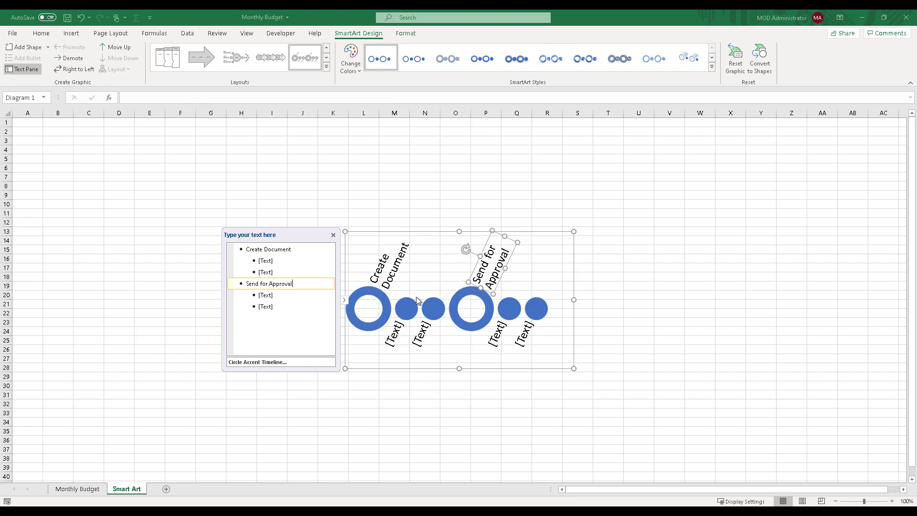
Step: Fill in the two sub-items under Create Document with "Brainstorm" and "Create Initial Draft"
left_click(281, 257)
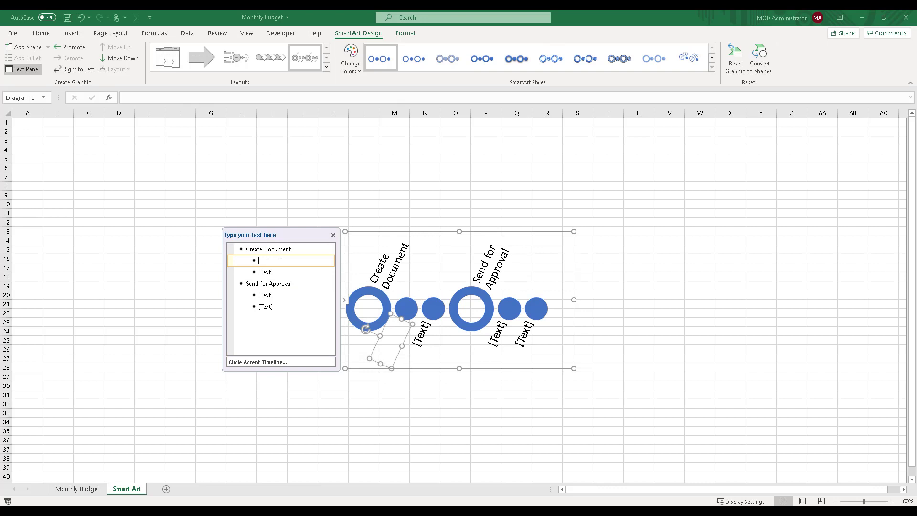
type("Brainstorm")
left_click(276, 272)
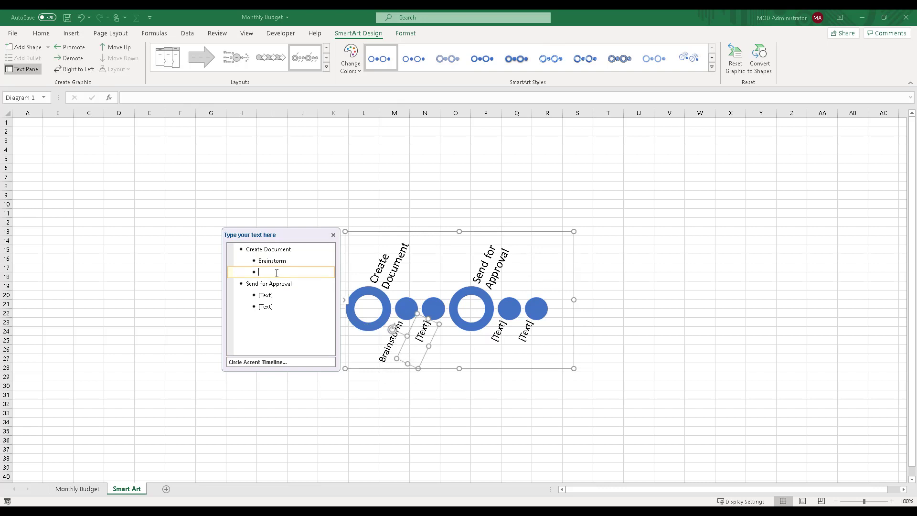
type("Create Initial Draft")
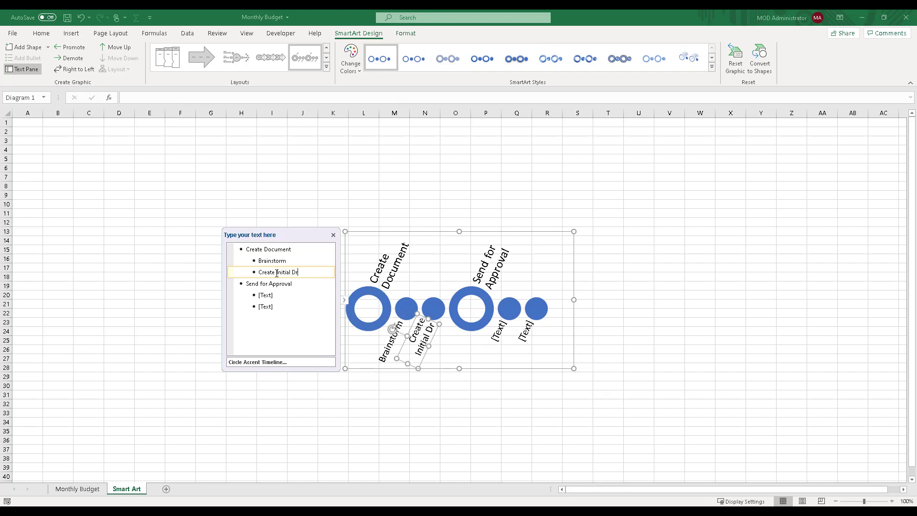
Step: Fill in the two sub-items under Send for Approval with "Sent an Email to Approver" and "Collecte Responses"
key("Down")
key("Down")
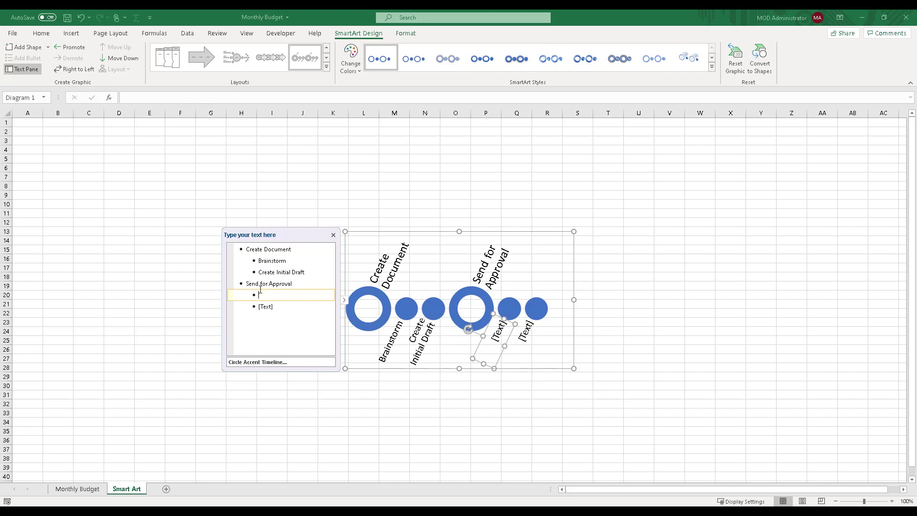
left_click(319, 295)
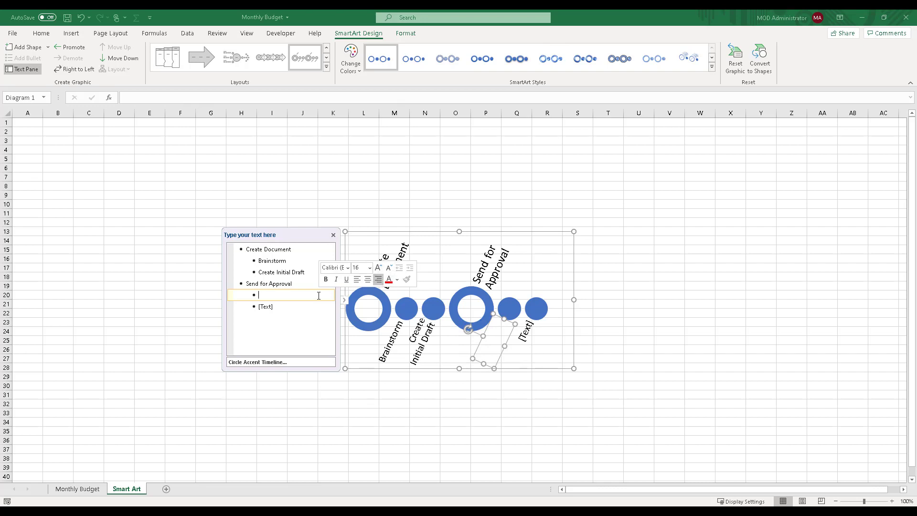
type("Sent an Email to Approver")
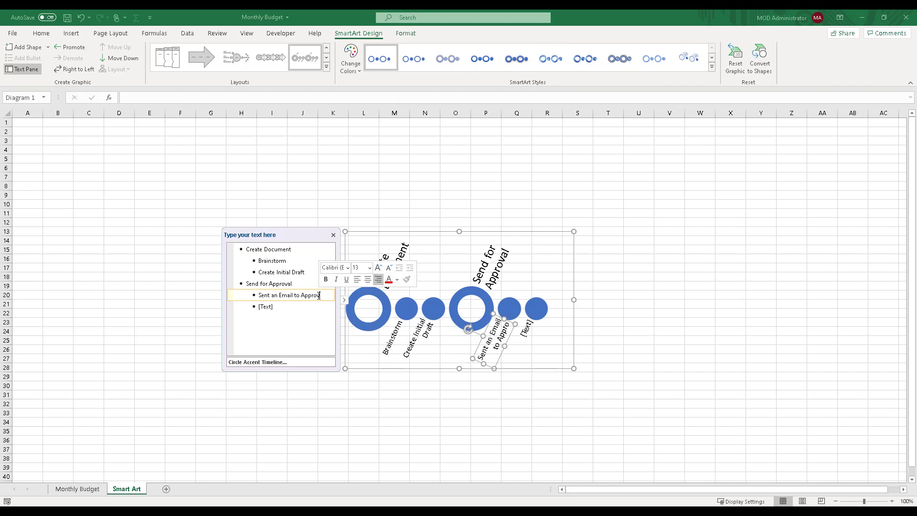
left_click(293, 311)
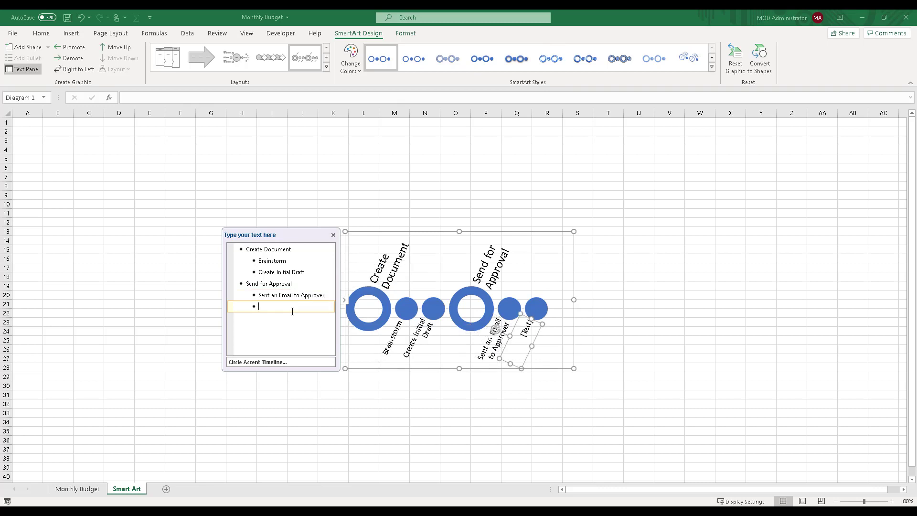
type("Collecte Responses")
Step: Add a third top-level entry "Final Version" to the timeline with the sub-item "Pulish" beneath it
key("Return")
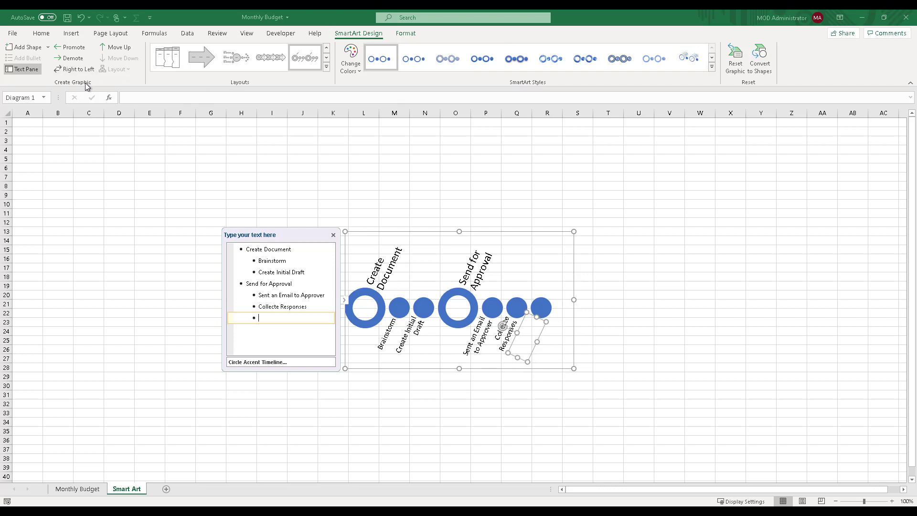
left_click(78, 52)
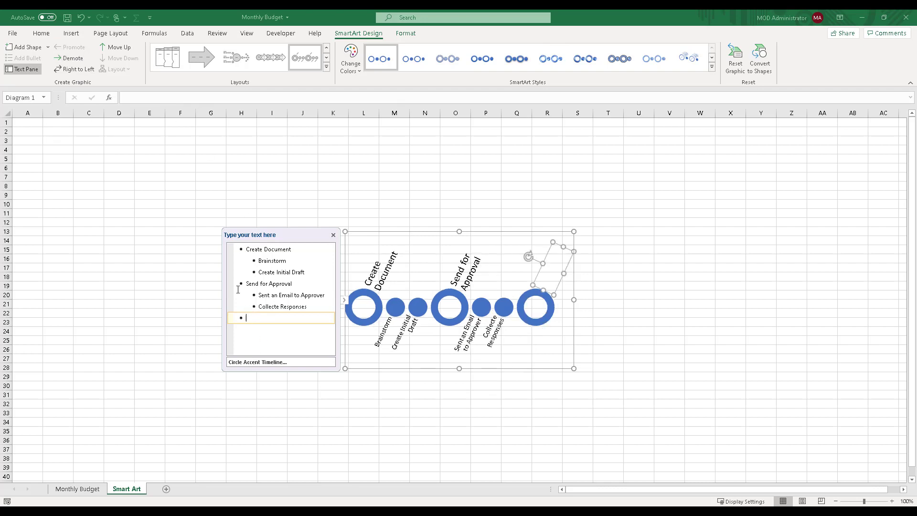
left_click(69, 58)
type("Final Version")
key("Return")
key("Tab")
type("P")
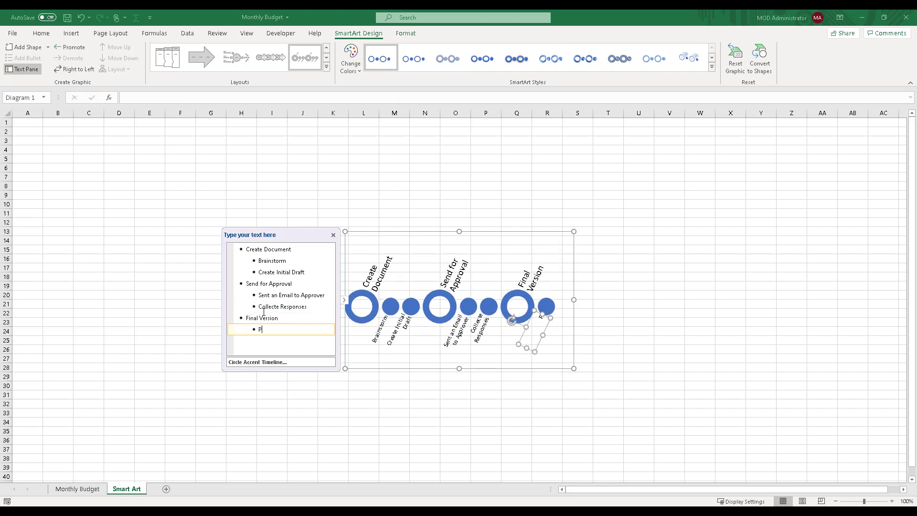
type("ulish")
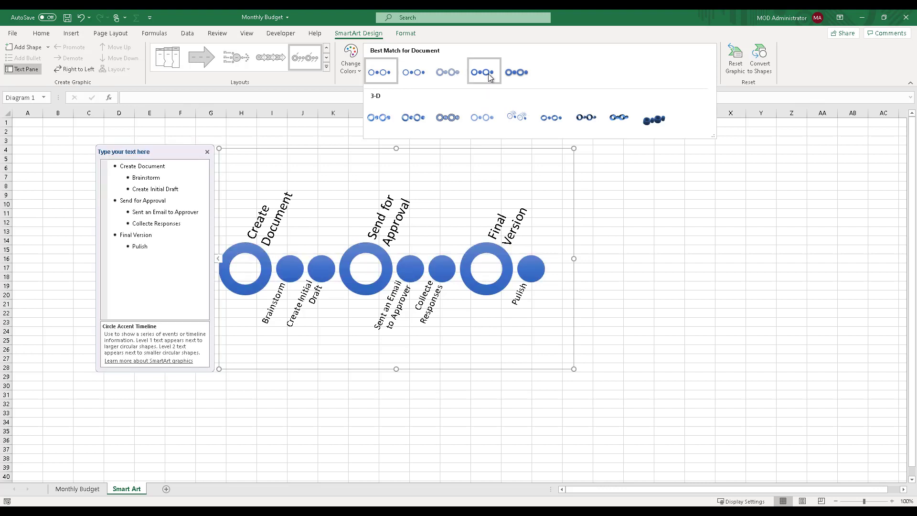
Step: Recolor the timeline graphic with the first variation of the Colorful color set
left_click(351, 83)
left_click(360, 70)
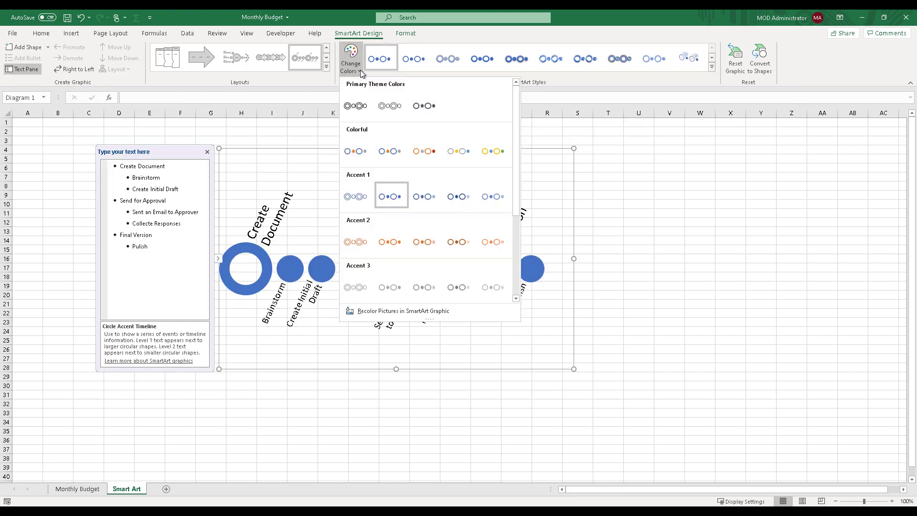
left_click(358, 153)
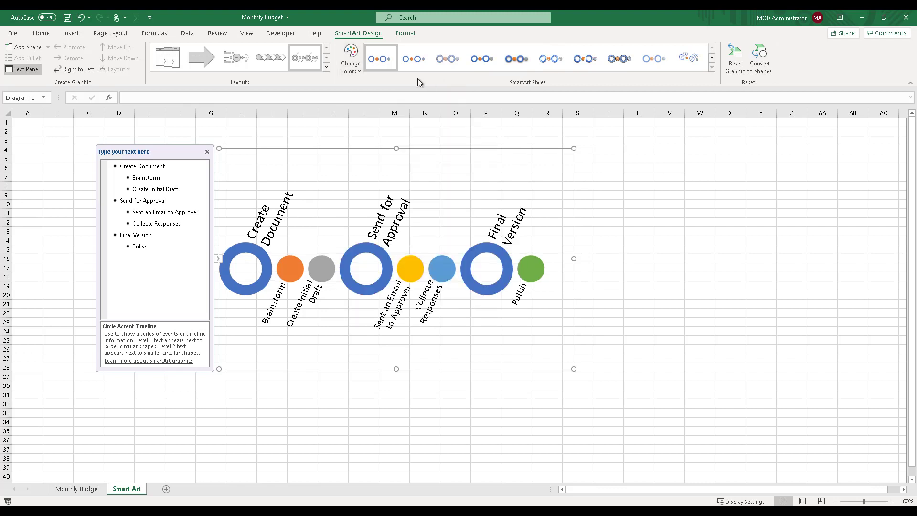
left_click(41, 33)
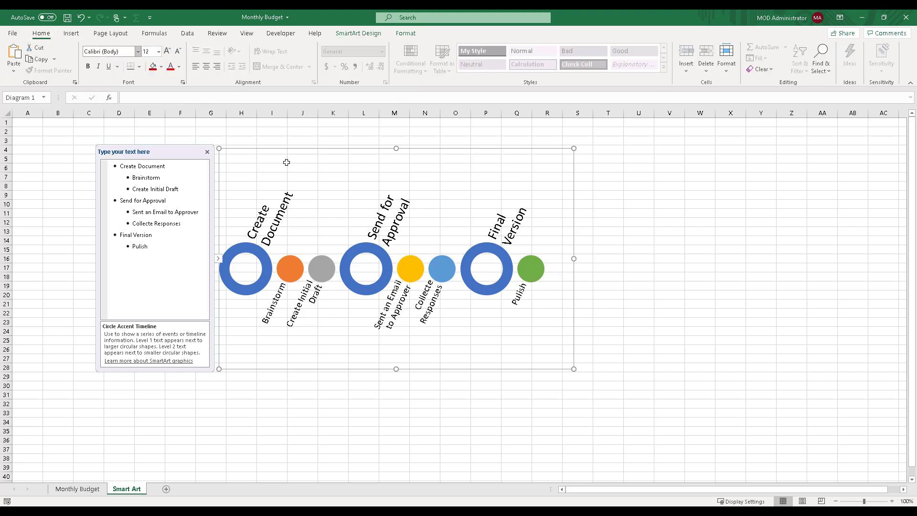
left_click(244, 246)
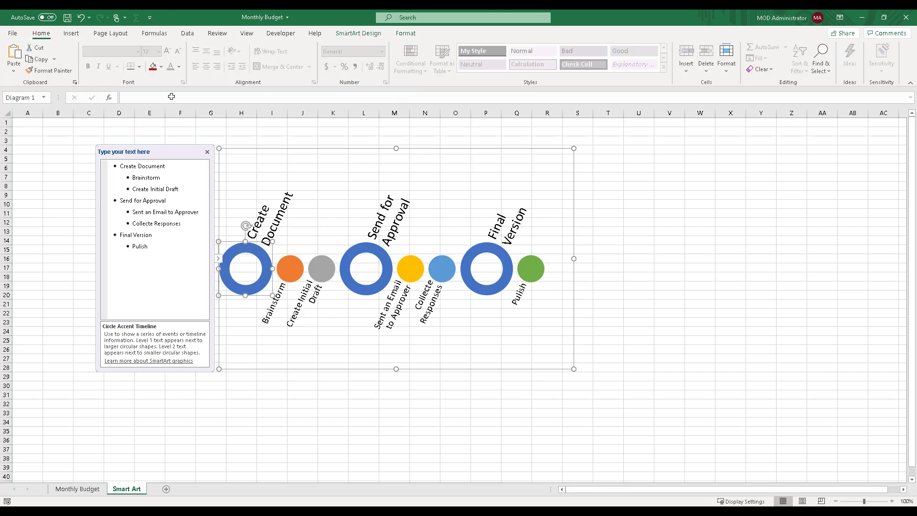
left_click(161, 67)
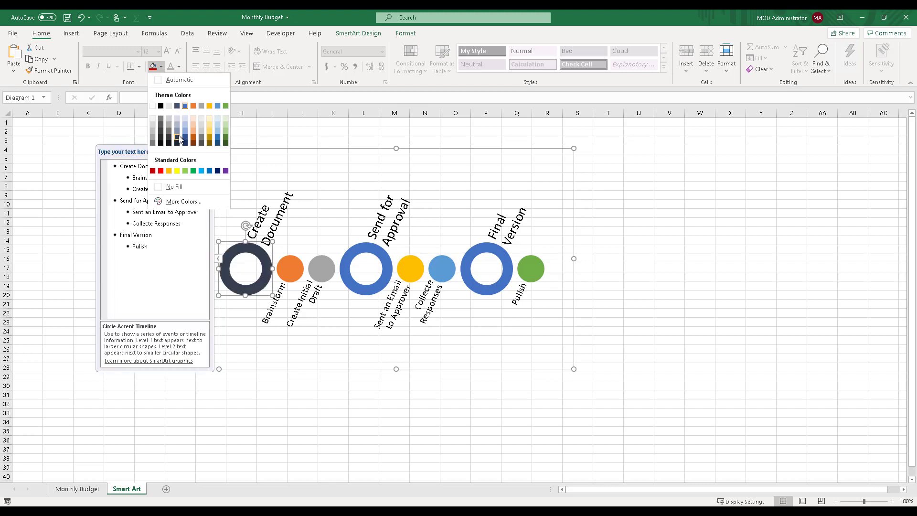
left_click(293, 86)
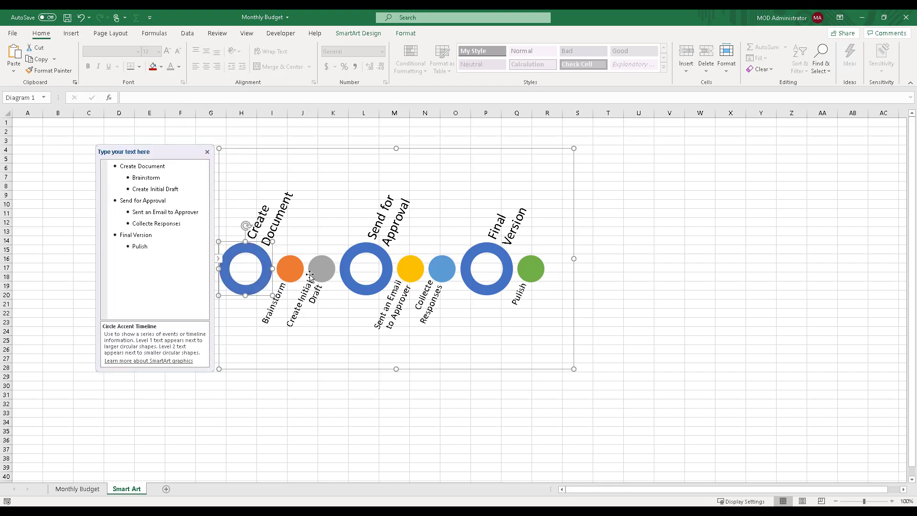
Step: Look over the SmartArt graphic categories again without inserting another graphic
left_click(71, 33)
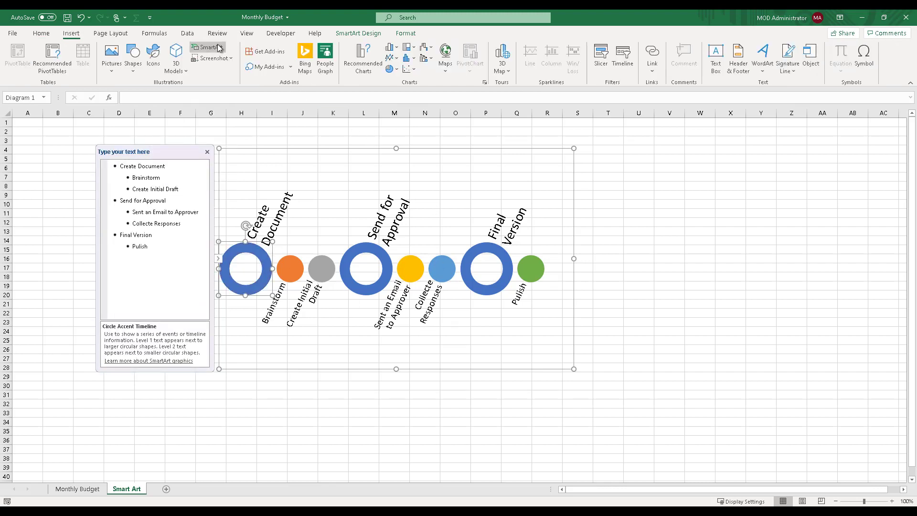
left_click(217, 47)
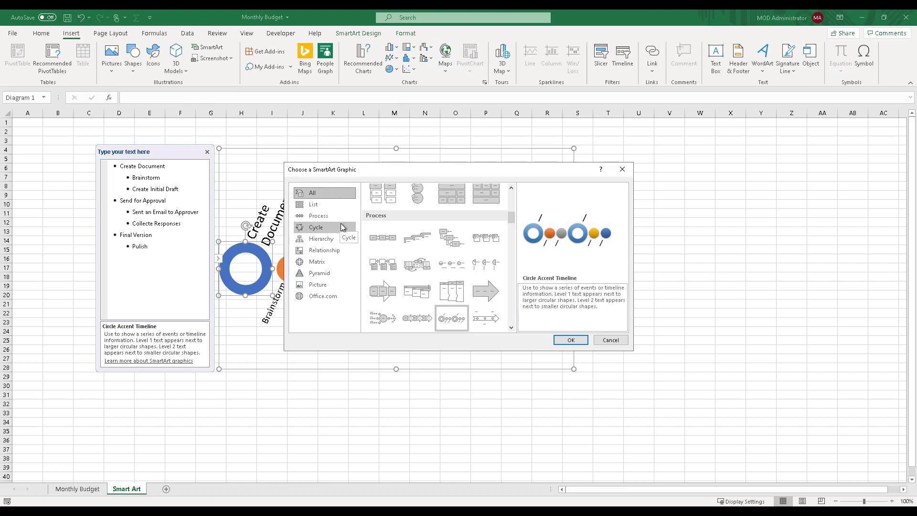
left_click(621, 169)
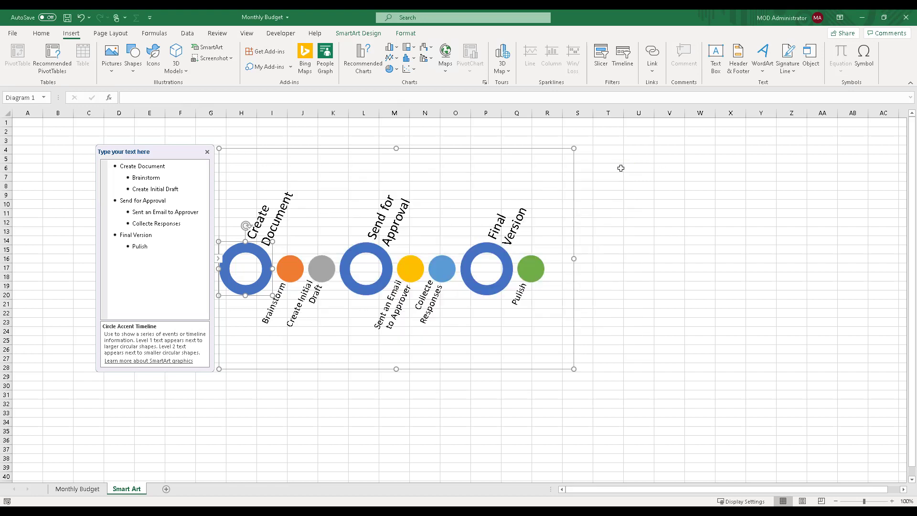